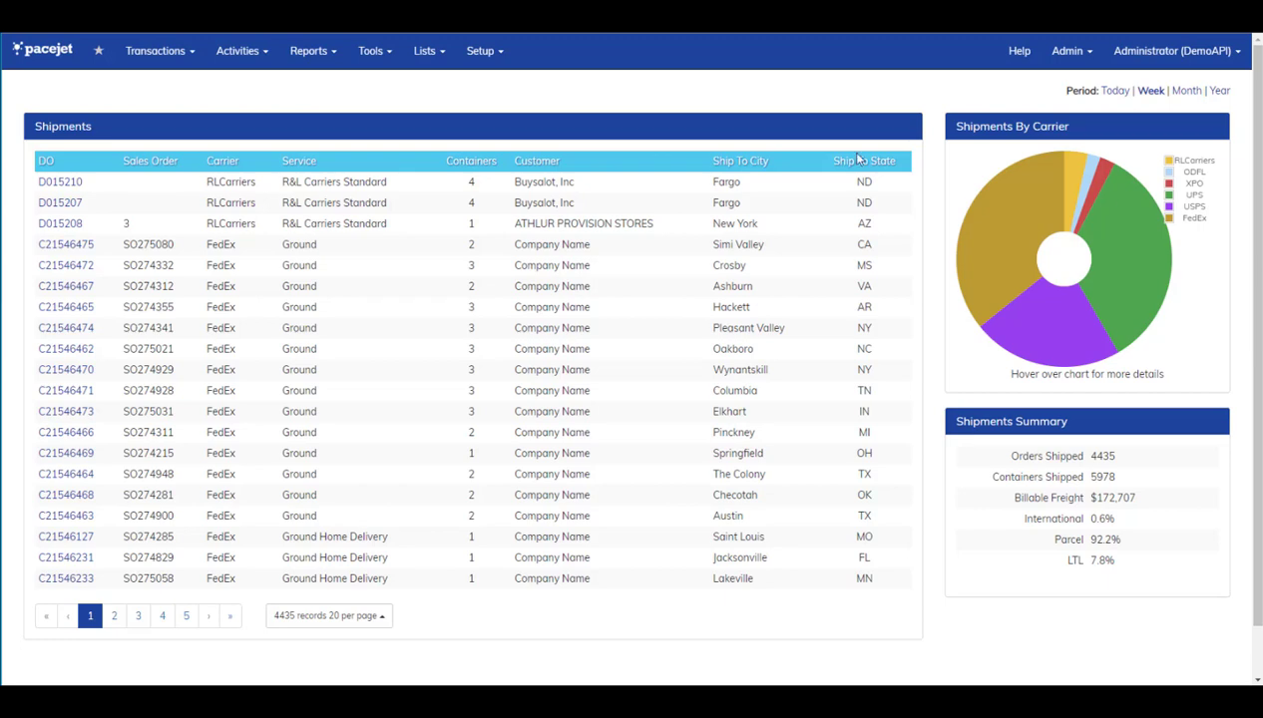
Open the API Samples for Shipments, load the POST sample "06 Items and Quantity Not Packed in Packages.txt" and run it.
click(371, 52)
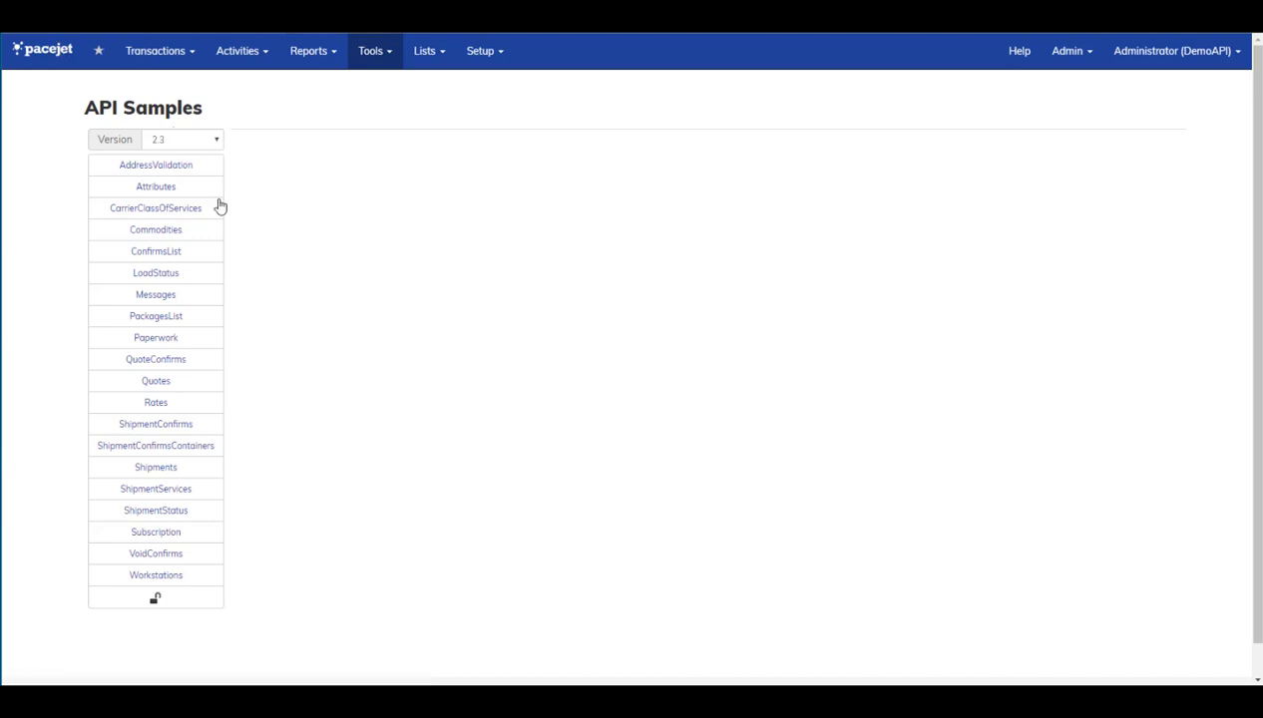
click(157, 469)
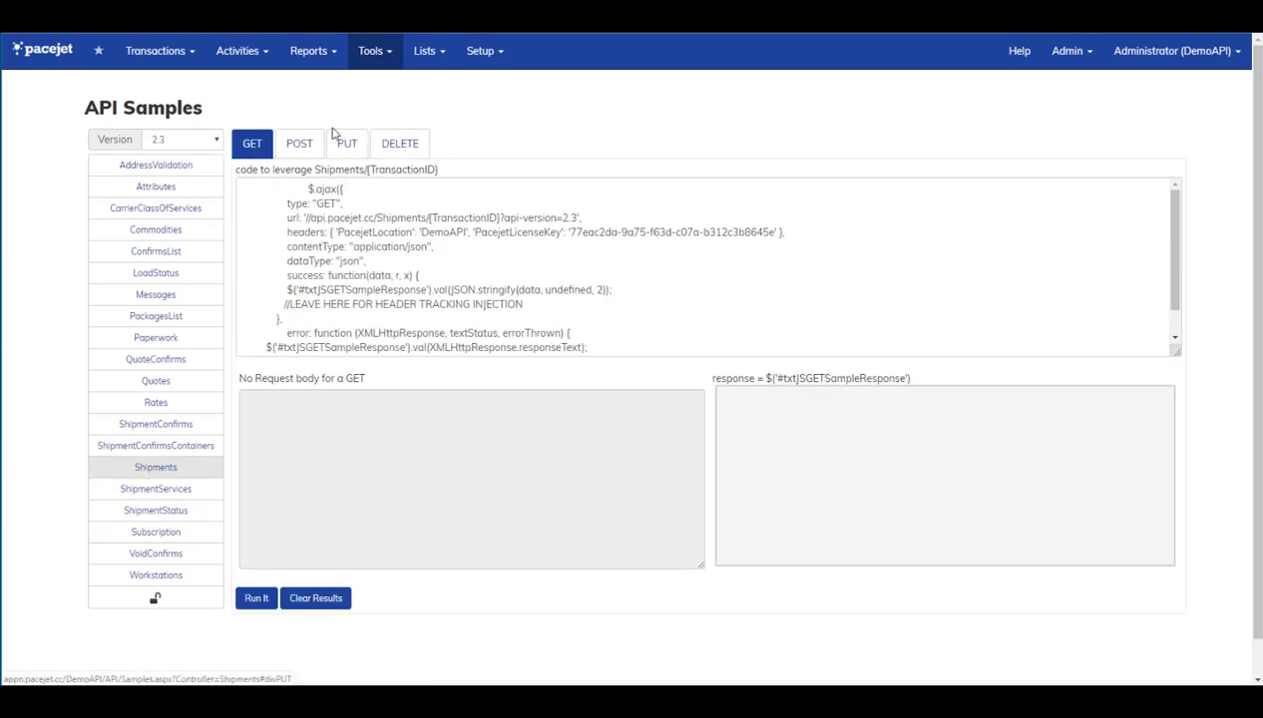
click(317, 146)
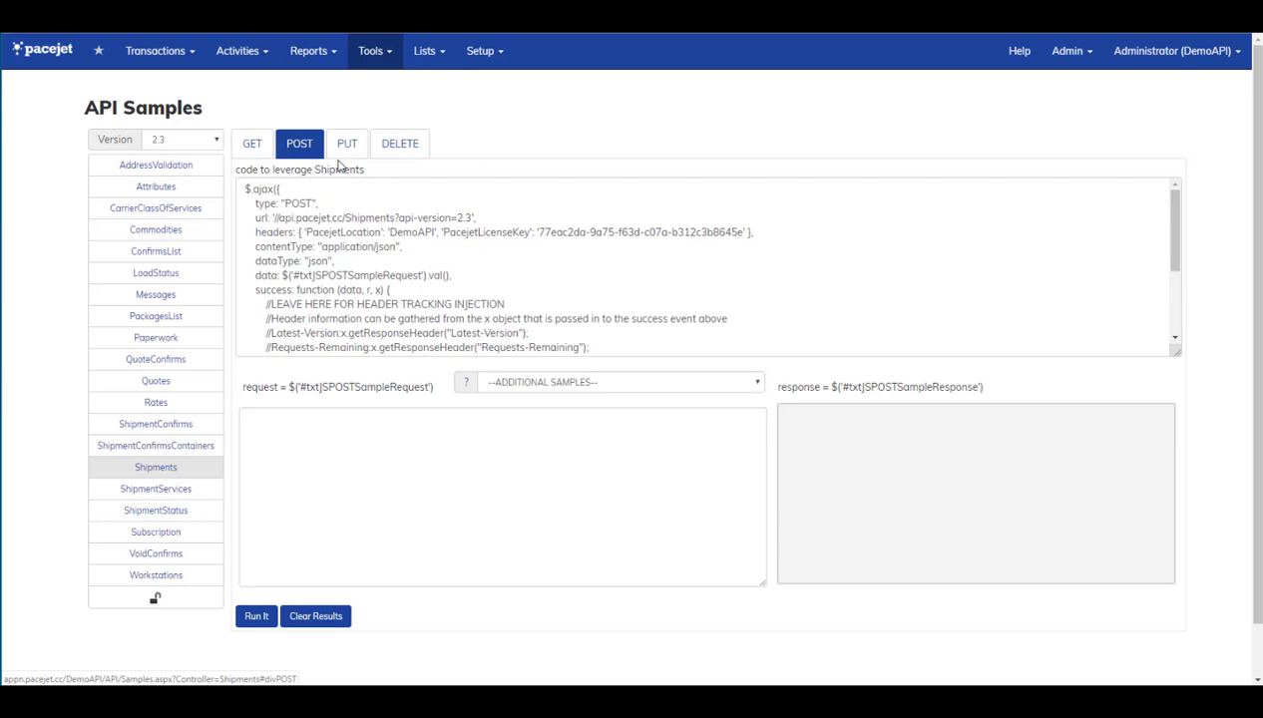
click(572, 385)
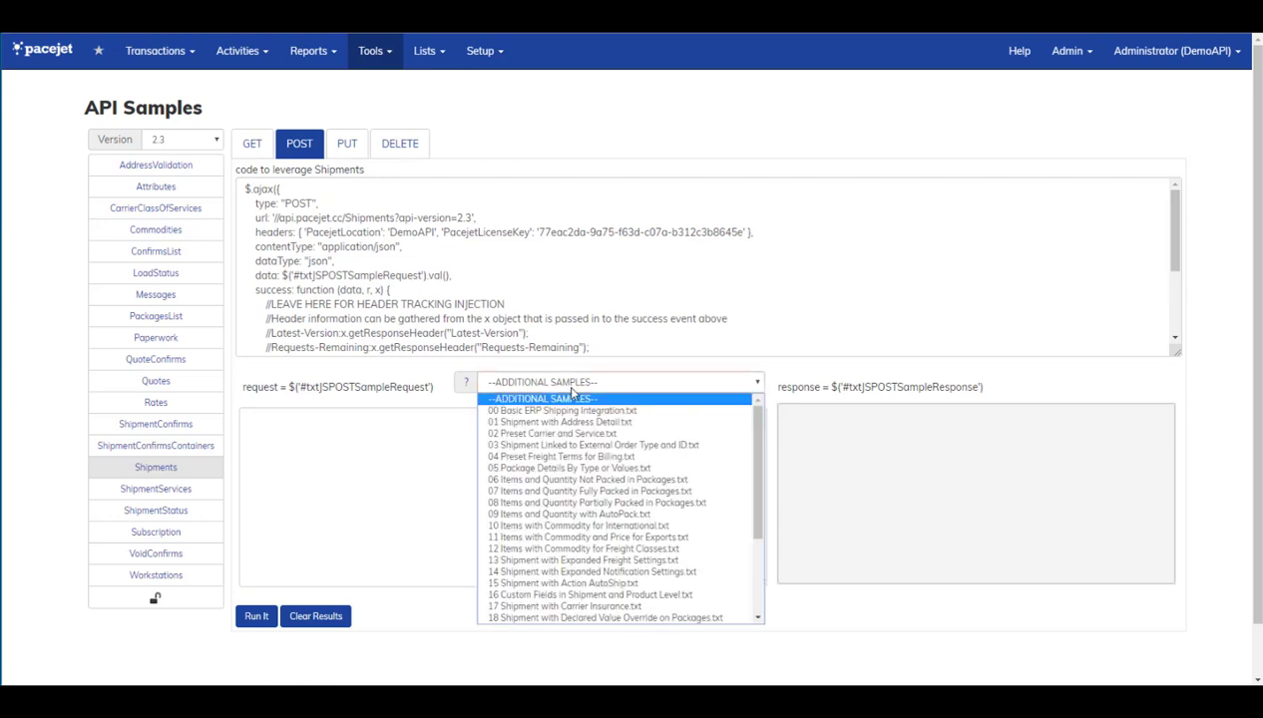
click(585, 482)
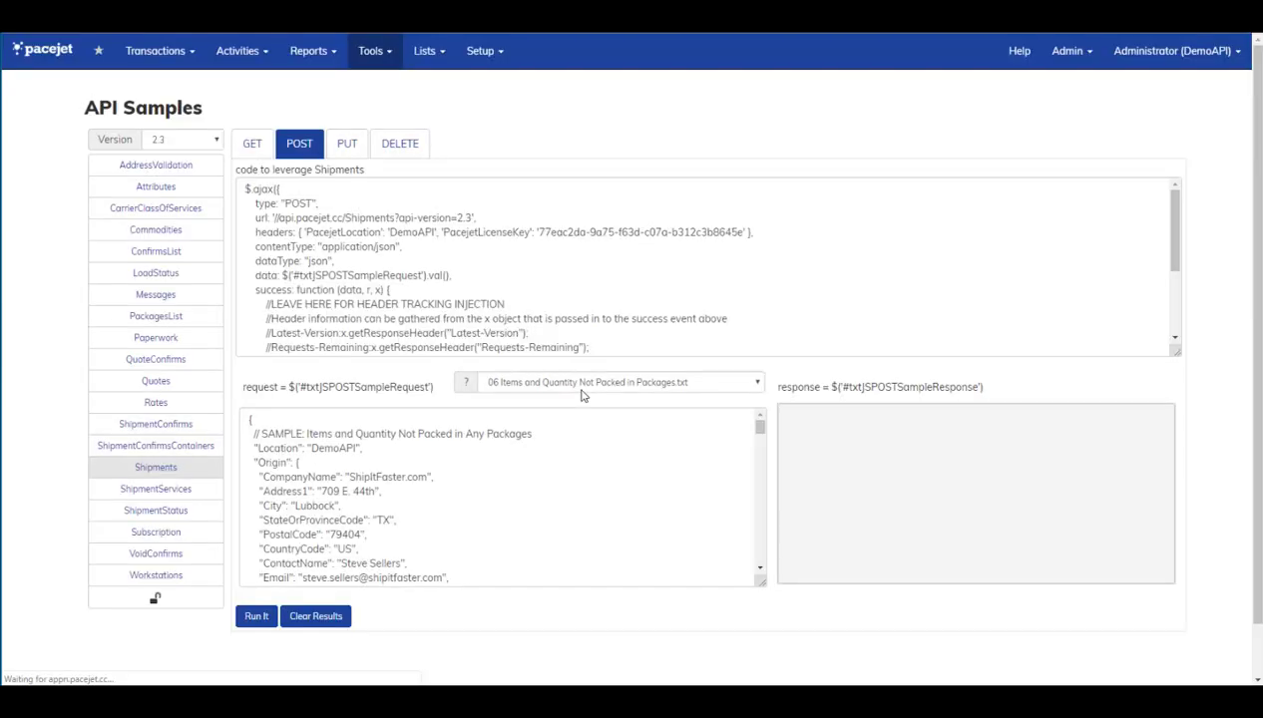
click(251, 618)
double_click(1205, 427)
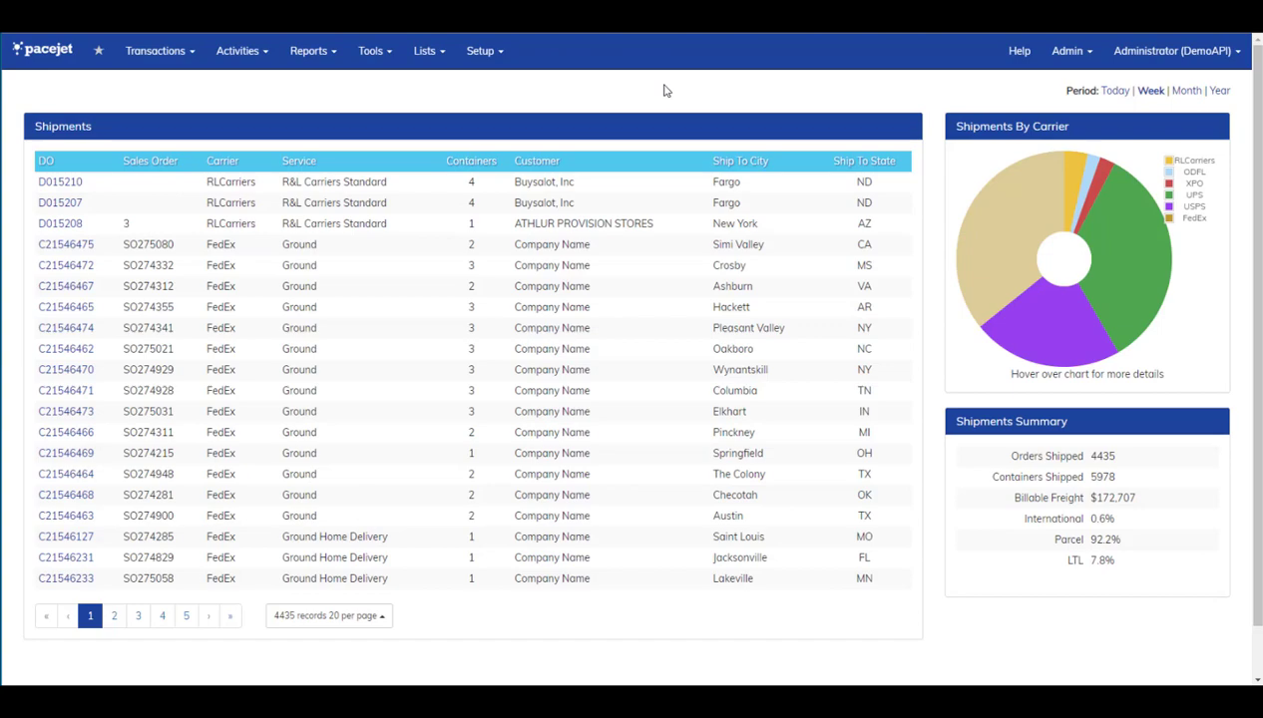
Open the new shipment through Quick Search using its order number.
key(ctrl+q)
text(D015216)
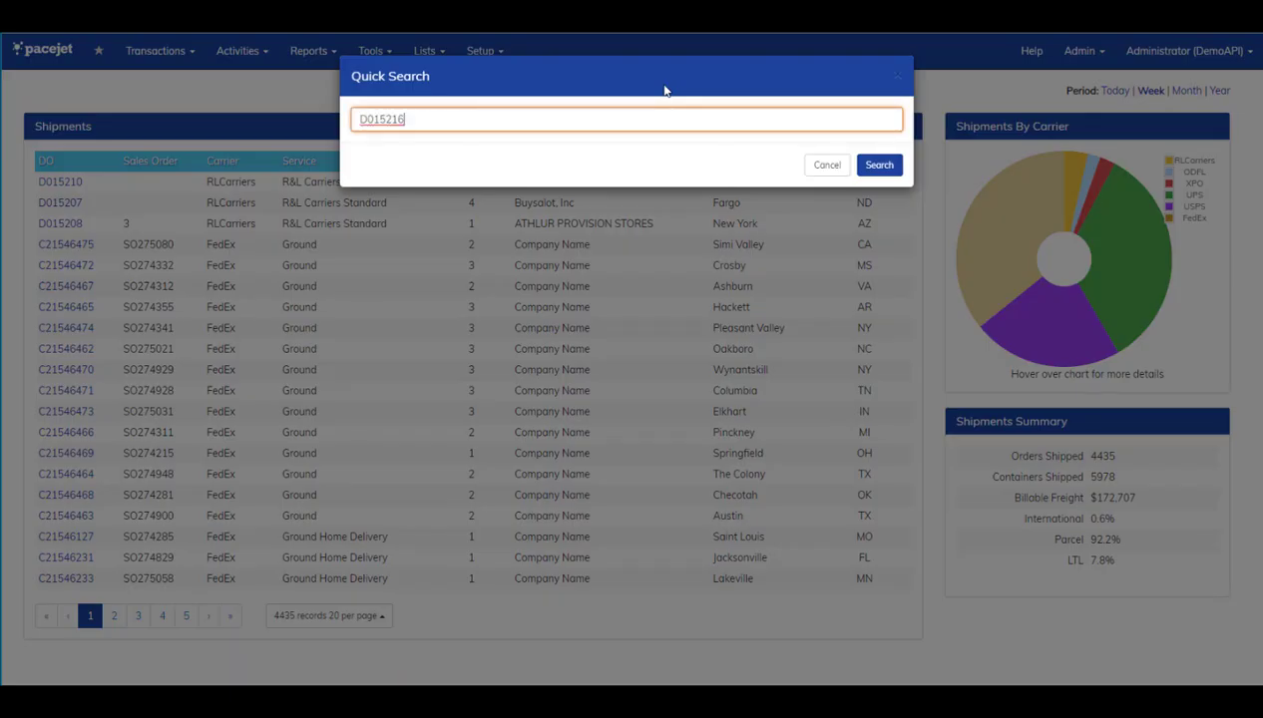
key(Return)
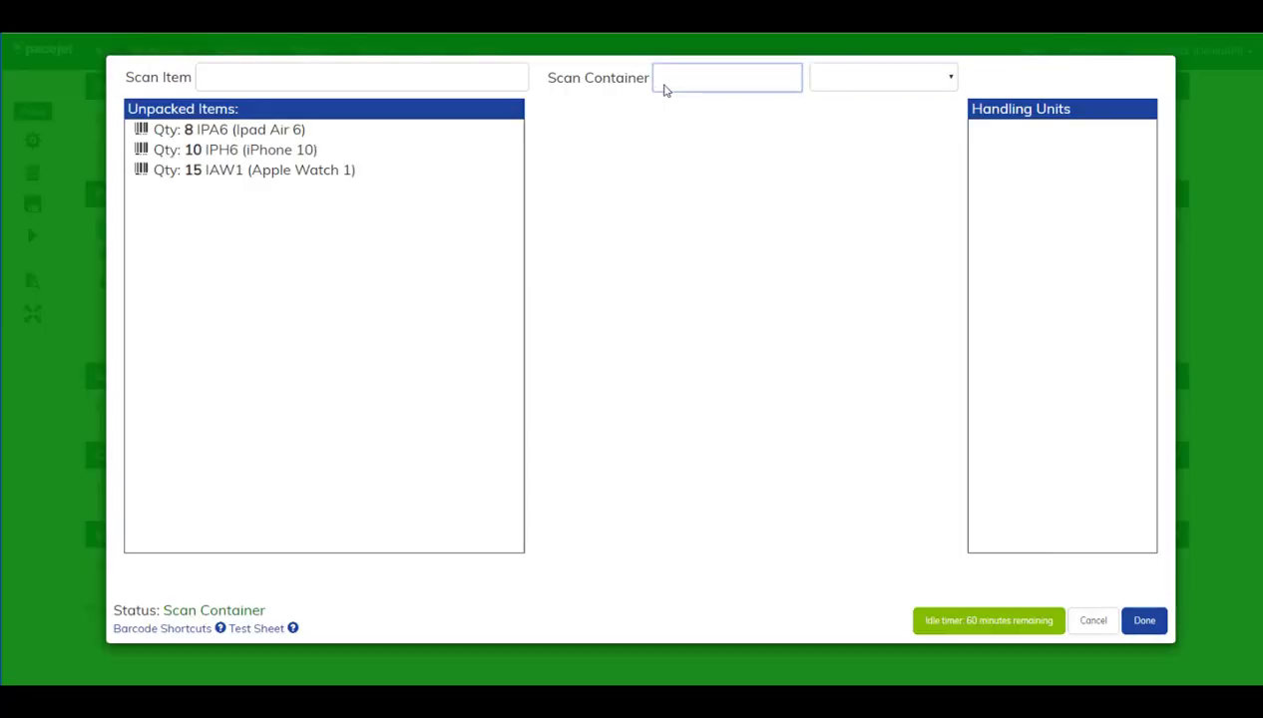
Add a PALLET container and pack two iPhone 10 (IPH6) and two Apple Watch 1 (IAW1) units into it.
text(PALLET)
key(Return)
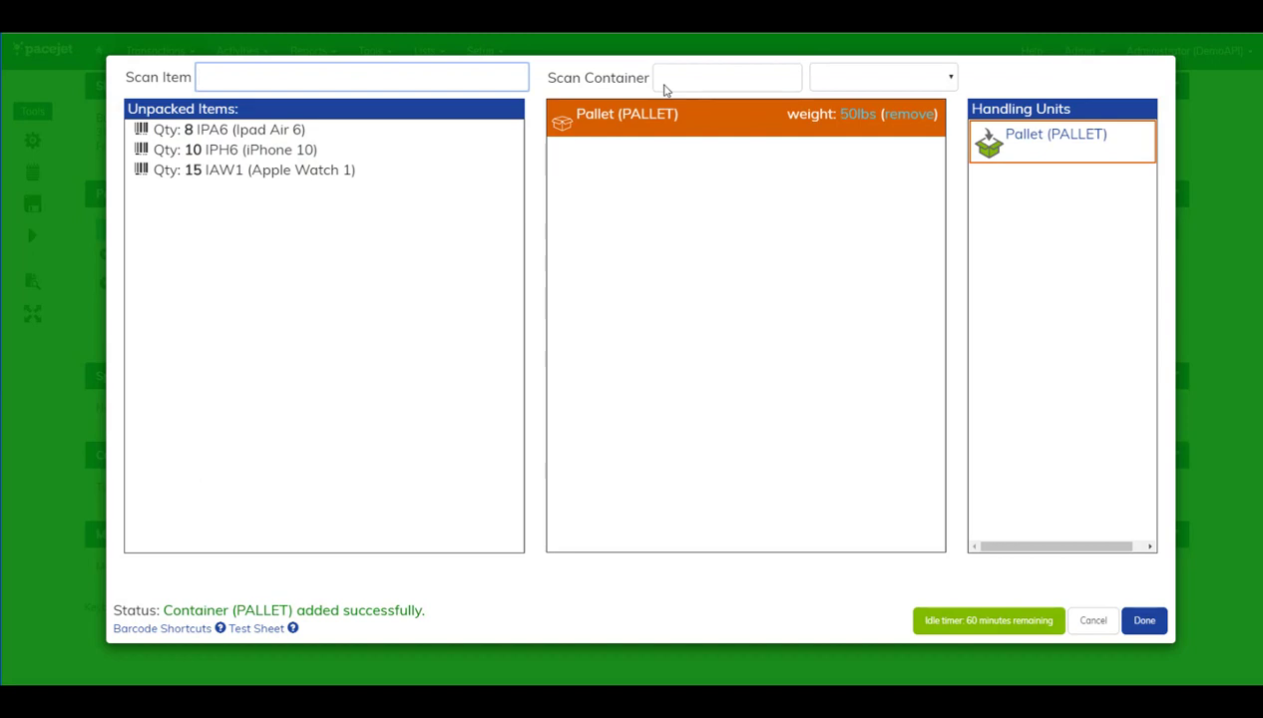
text(iph62)
key(Return)
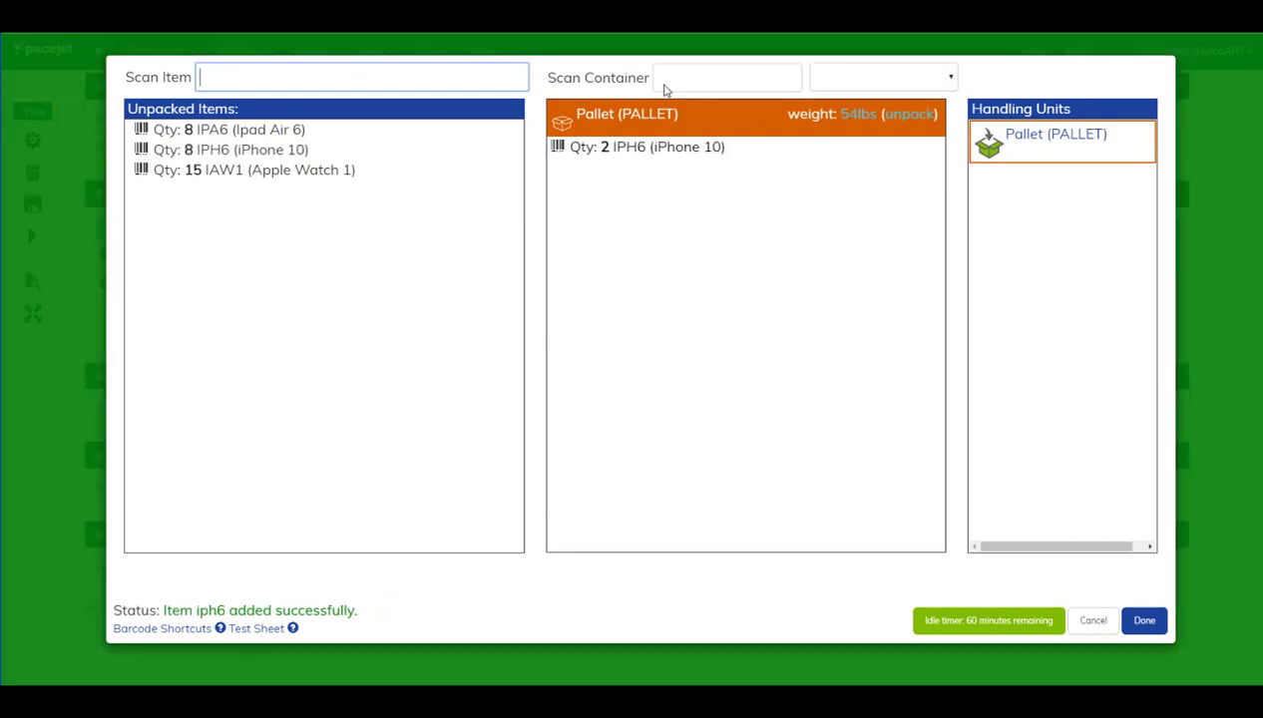
text(iaw1)
key(Return)
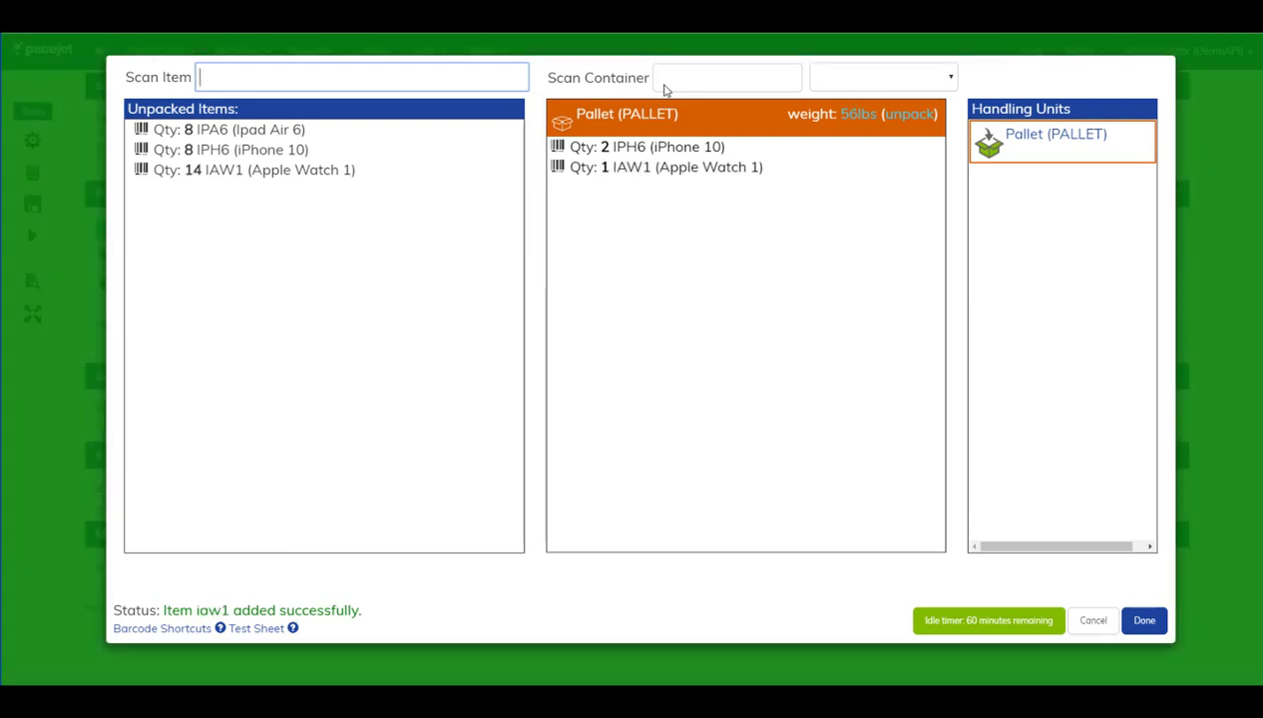
text(iaw1)
key(Return)
Pack four Ipad Air 6 (IPA6) units into the pallet with serial numbers 345345, 2345645, 345123 and 1345645.
text(ipa6)
key(Return)
text(345345)
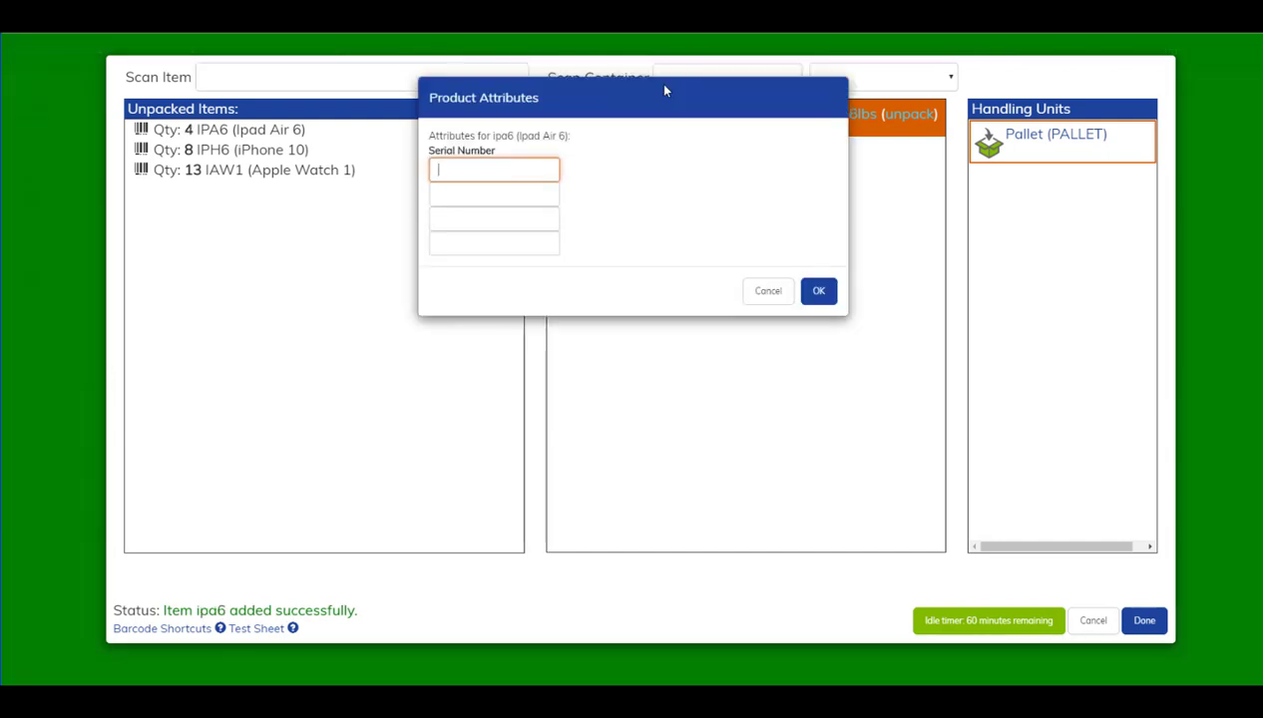
key(Return)
text(2345645)
key(Return)
text(345123)
key(Return)
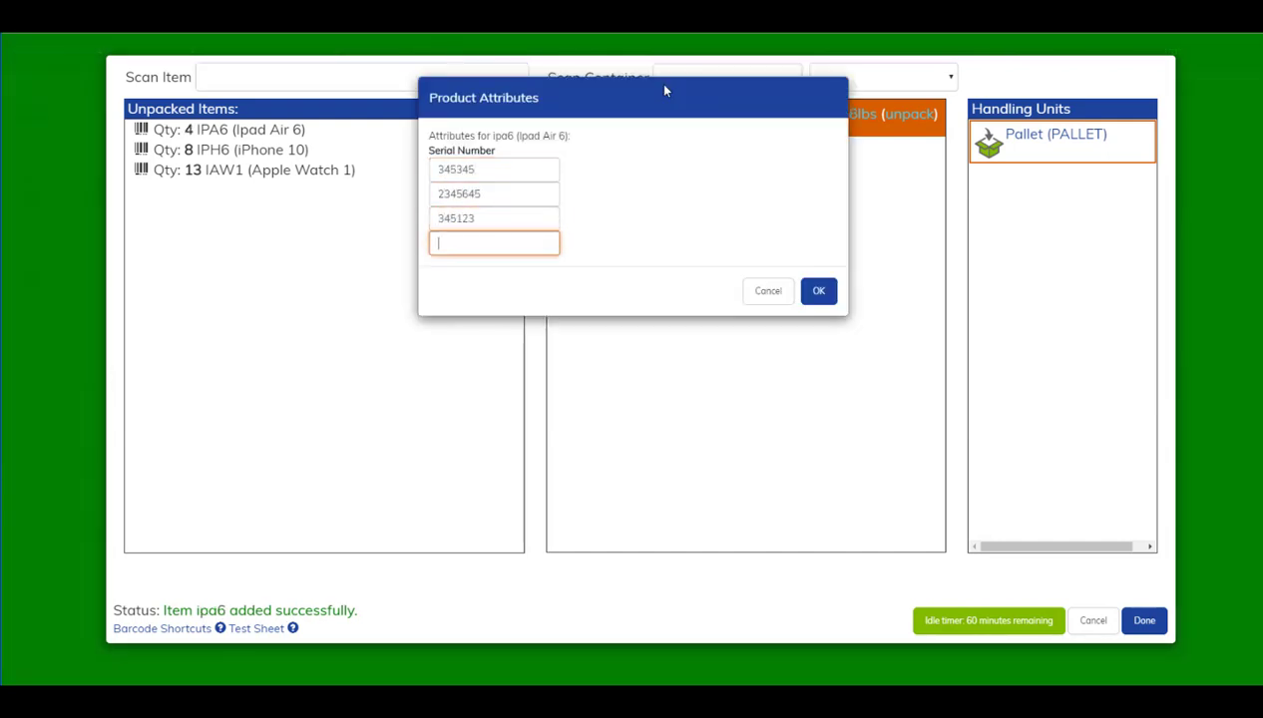
text(1345645)
key(Return)
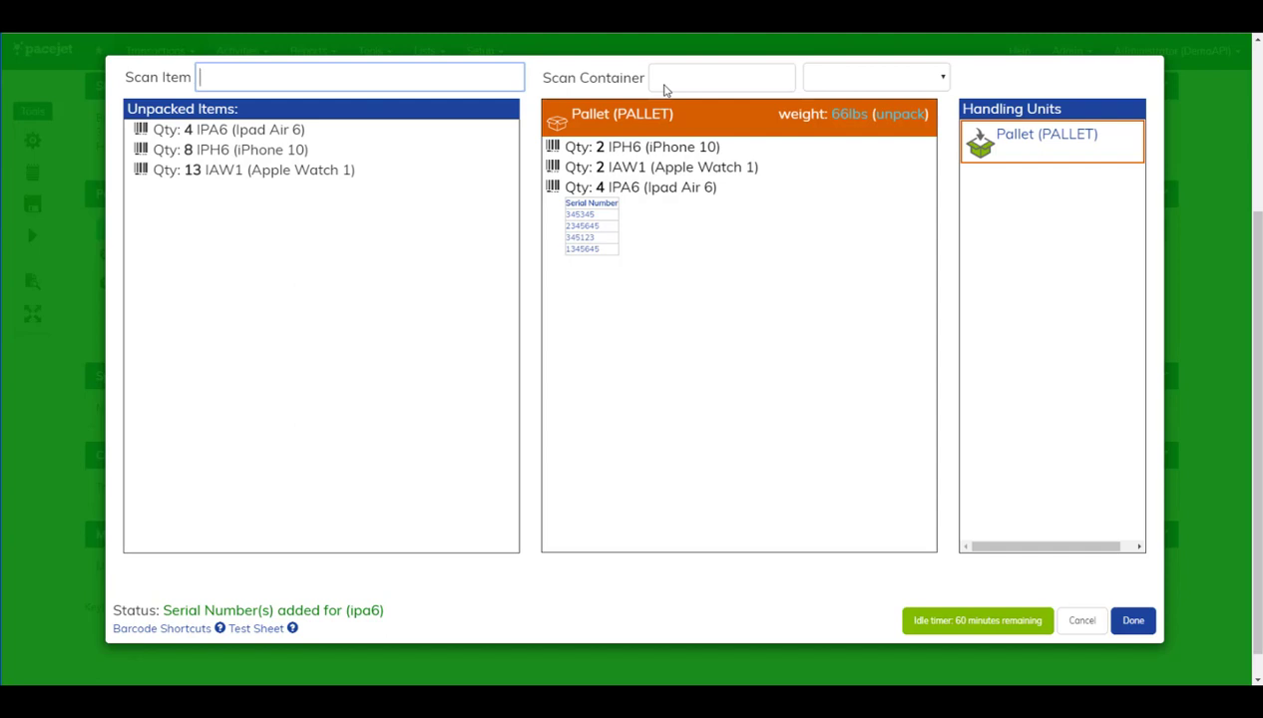
Close the packed pallet and add a second PALLET container to the shipment.
text(CLOSE)
key(Return)
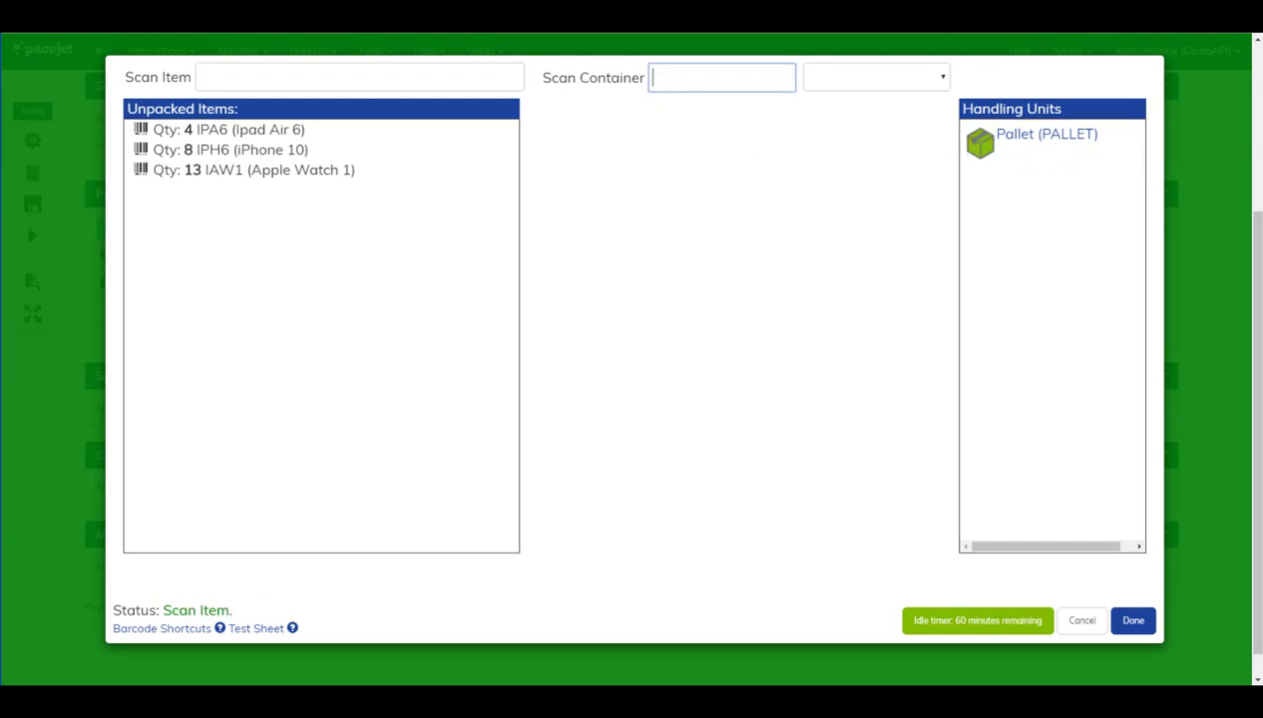
mouse_move(985, 155)
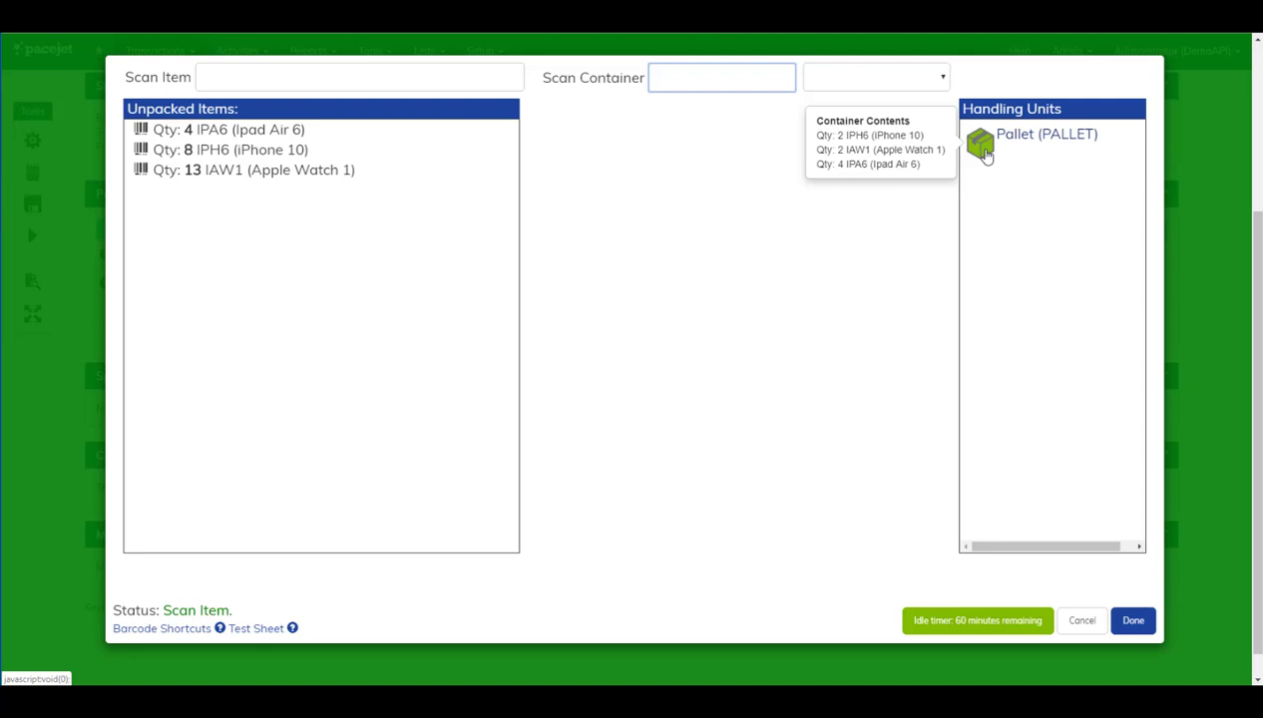
text(PALLET)
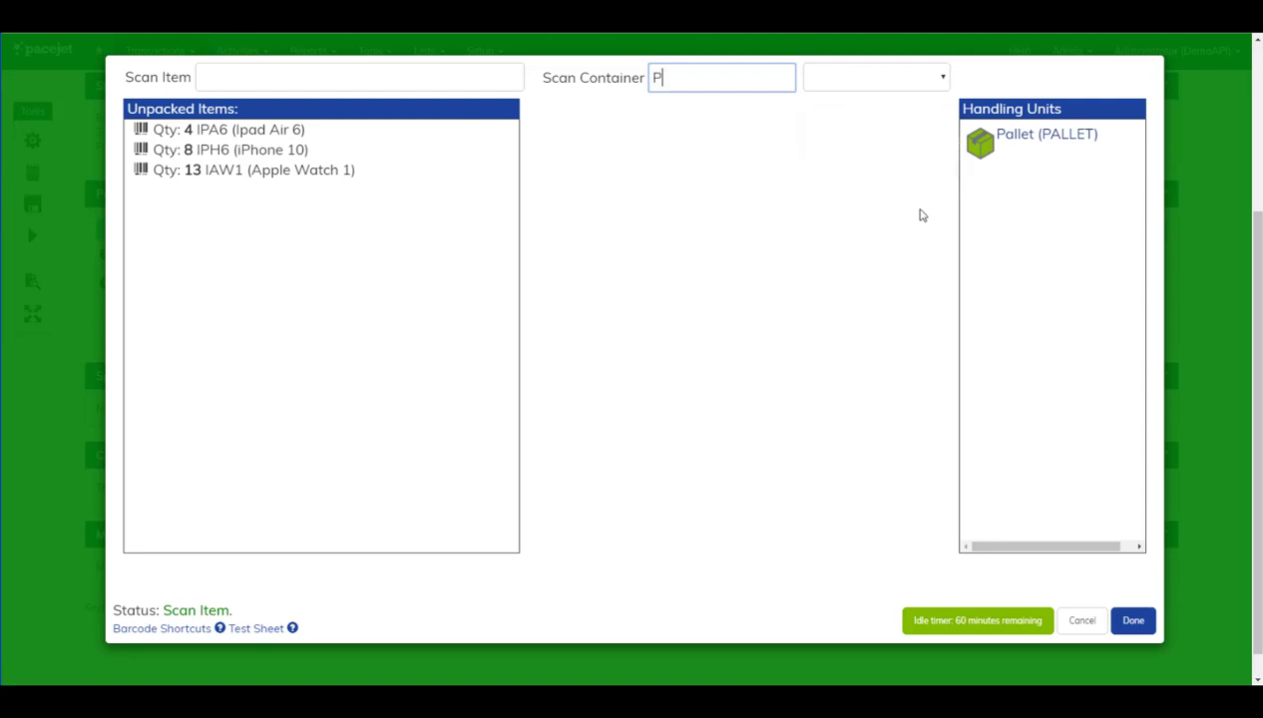
key(Return)
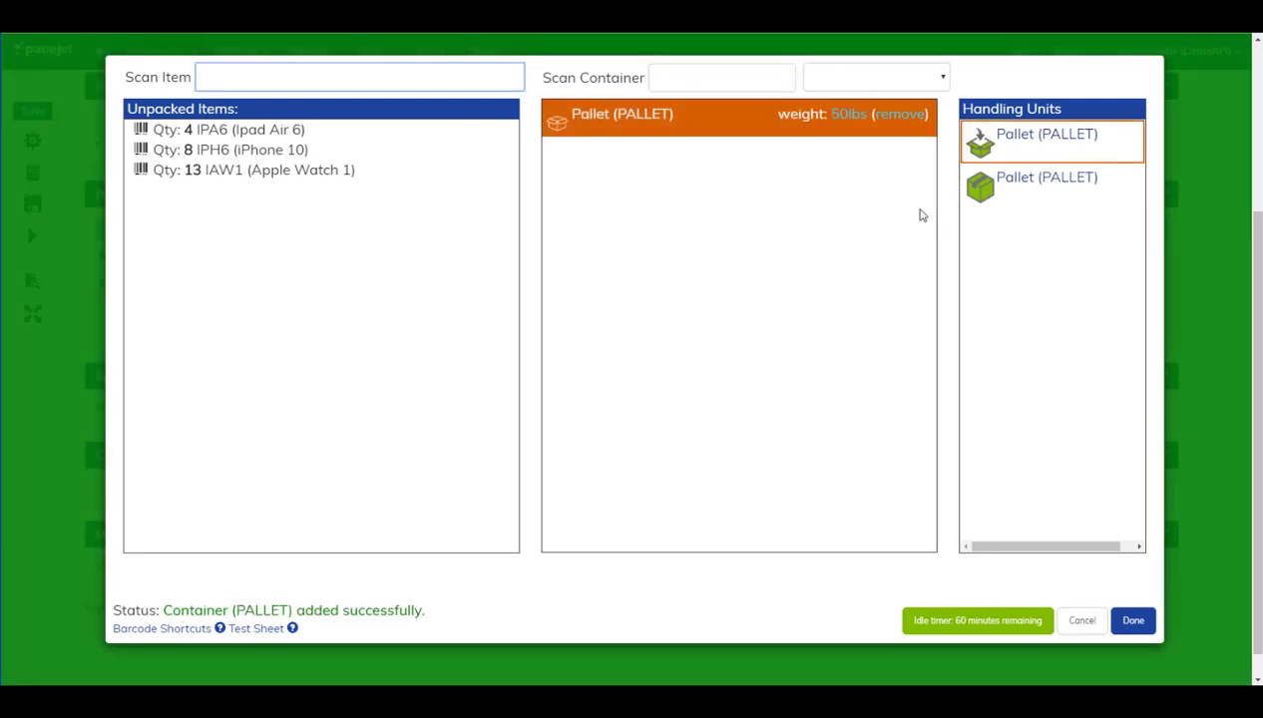
Switch the second pallet to sub-container scanning with SUBC and try to add a BOX sub-container.
text(SUBC)
key(Return)
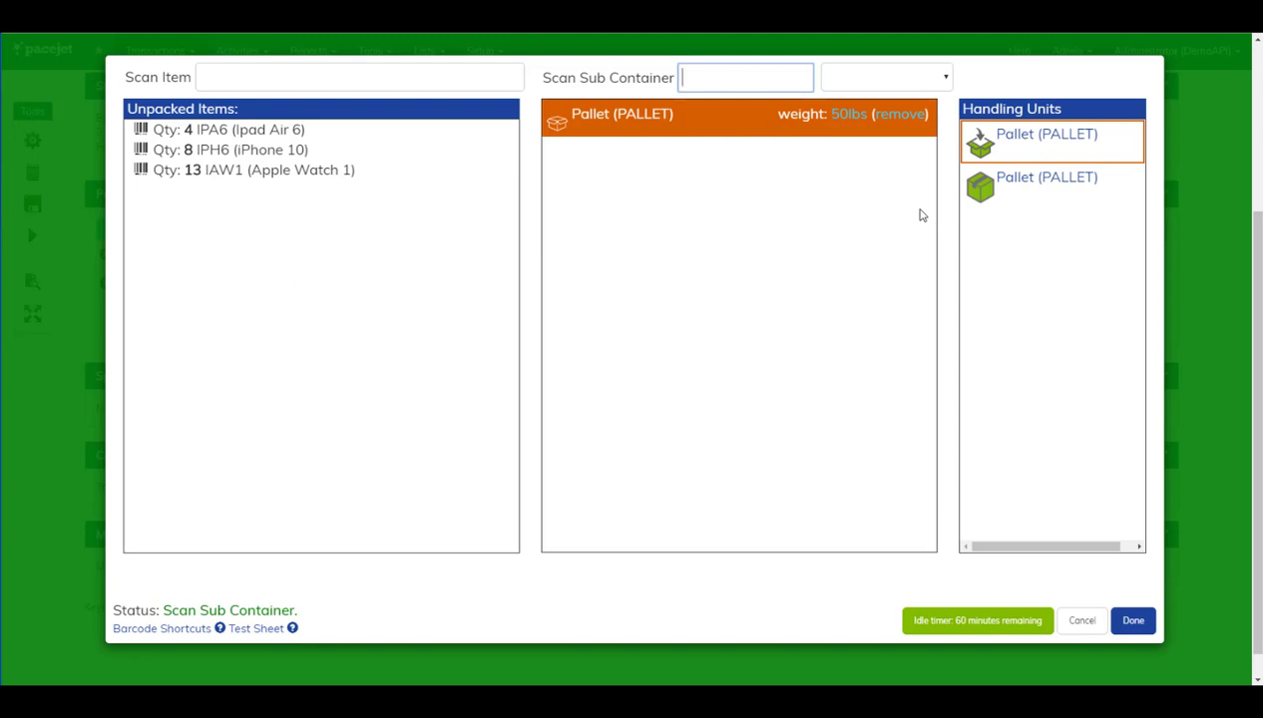
text(BOX)
key(Return)
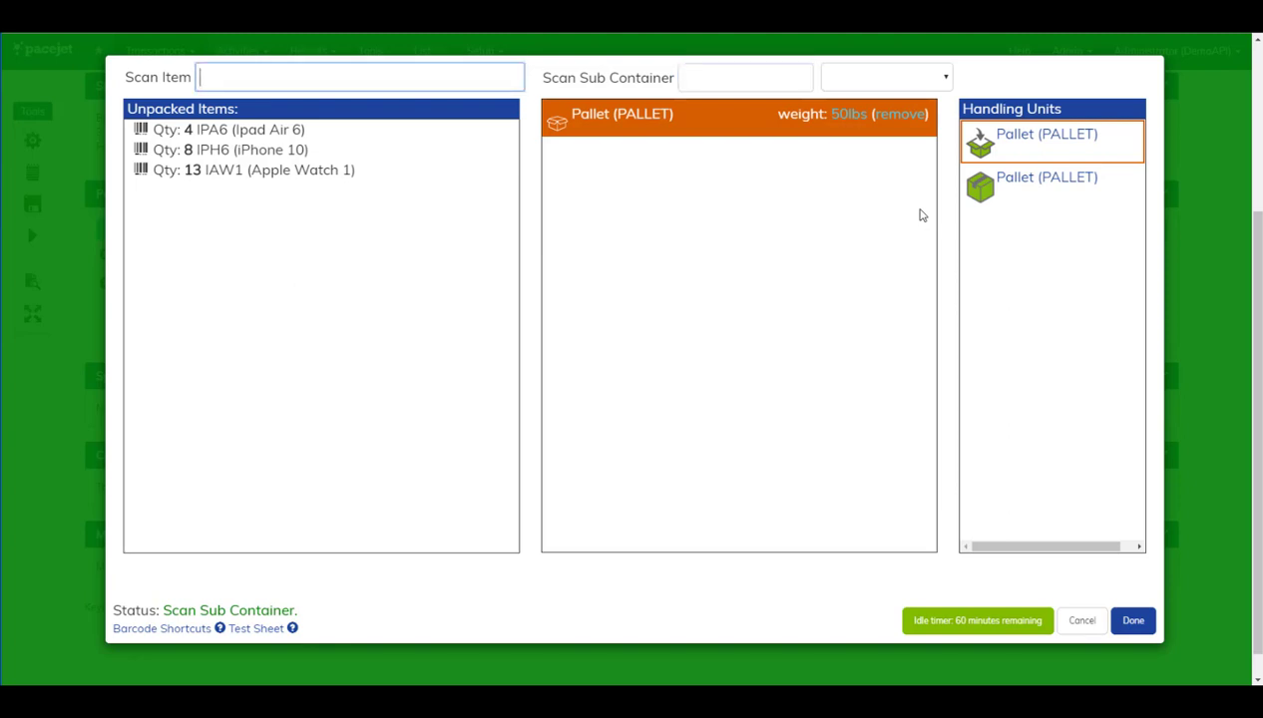
Pack four iPhone 10 (IPH6) units into the second pallet, scanning them one at a time.
text(iph6)
key(Return)
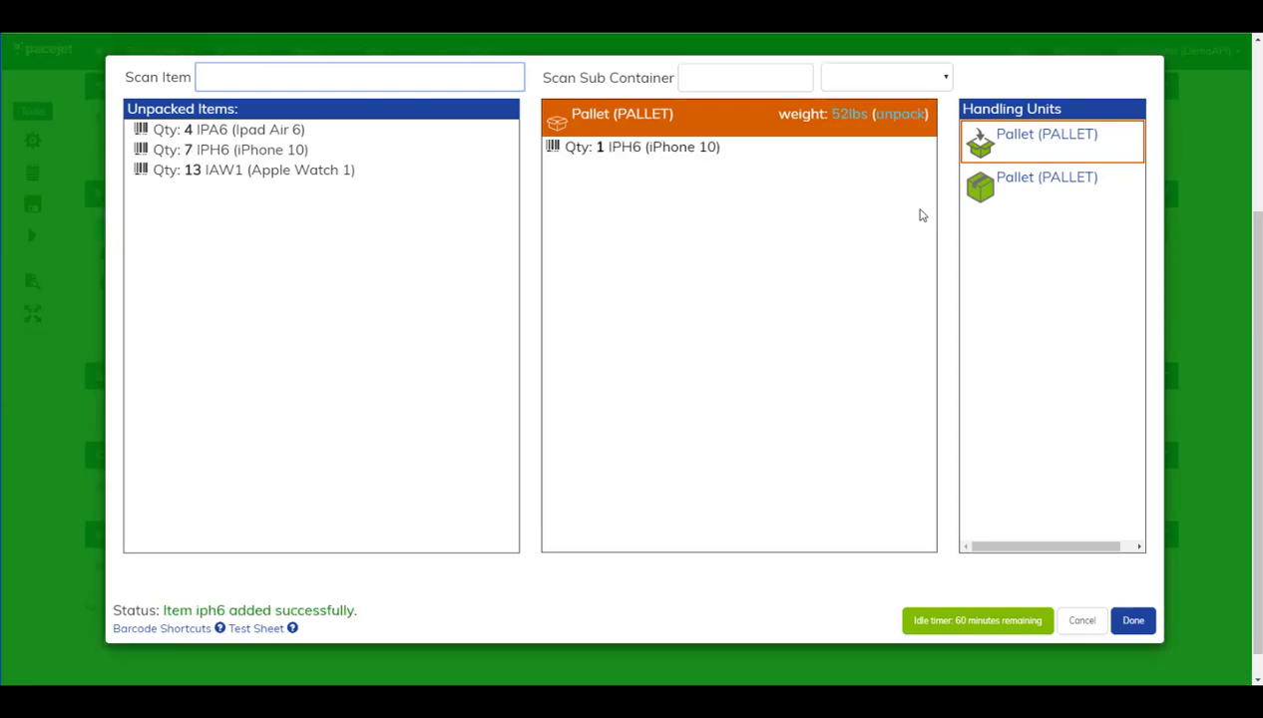
text(iph6)
key(Return)
text(IPH6)
key(Return)
text(IPH6)
key(Return)
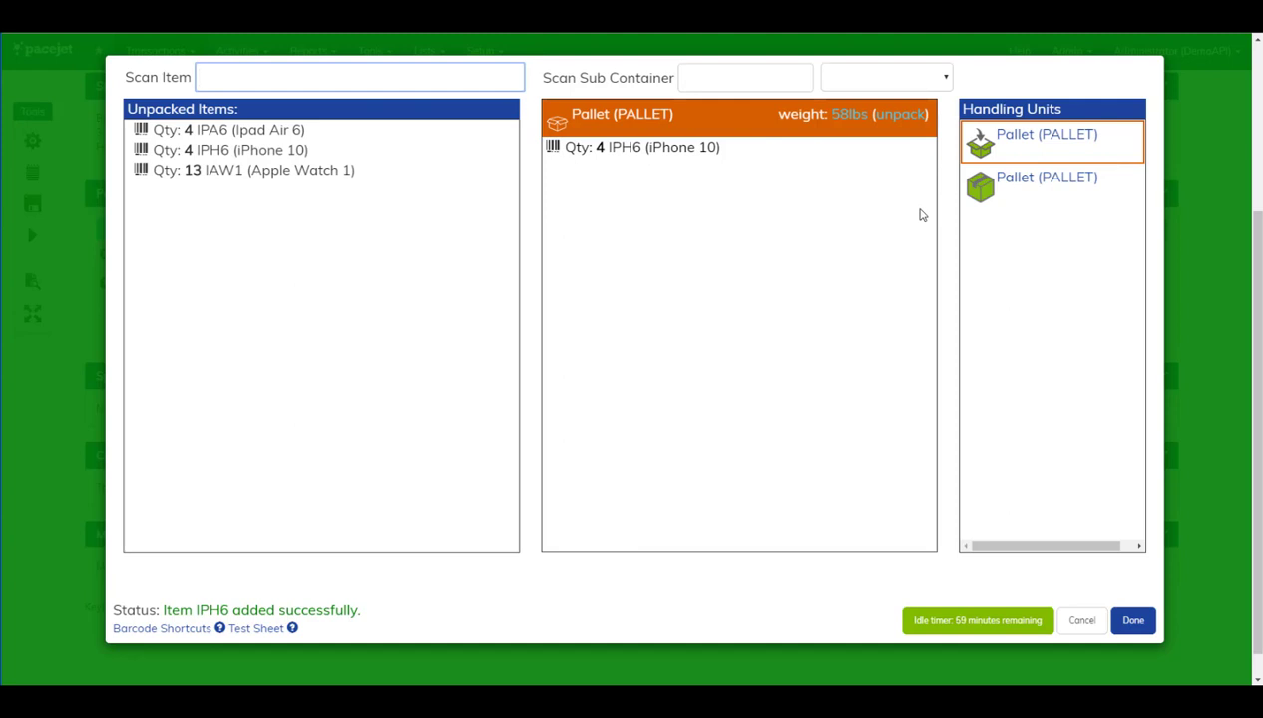
Add three Apple Watch master packs to the second pallet: iaw1-mp2, iaw1-mp4 and another iaw1-mp2.
text(iaw1-mp2)
key(Return)
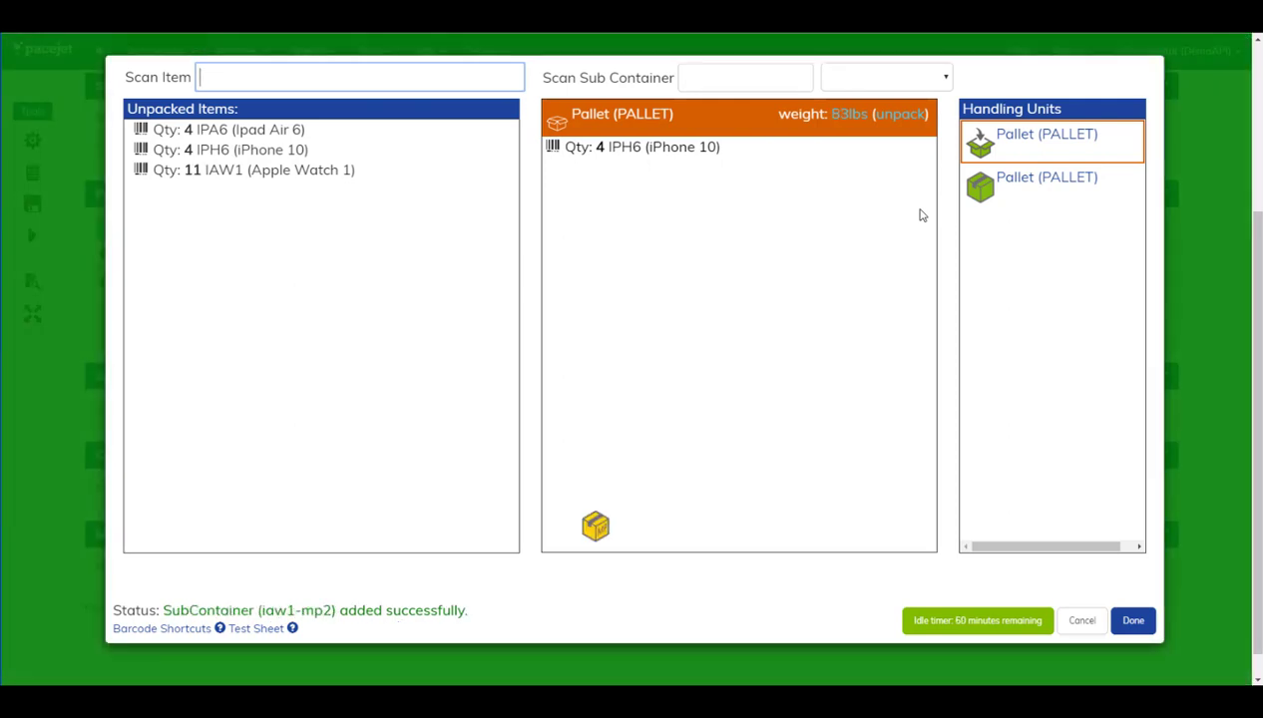
text(iaw1-mp4)
key(Return)
text(iaw1-mp2)
key(Return)
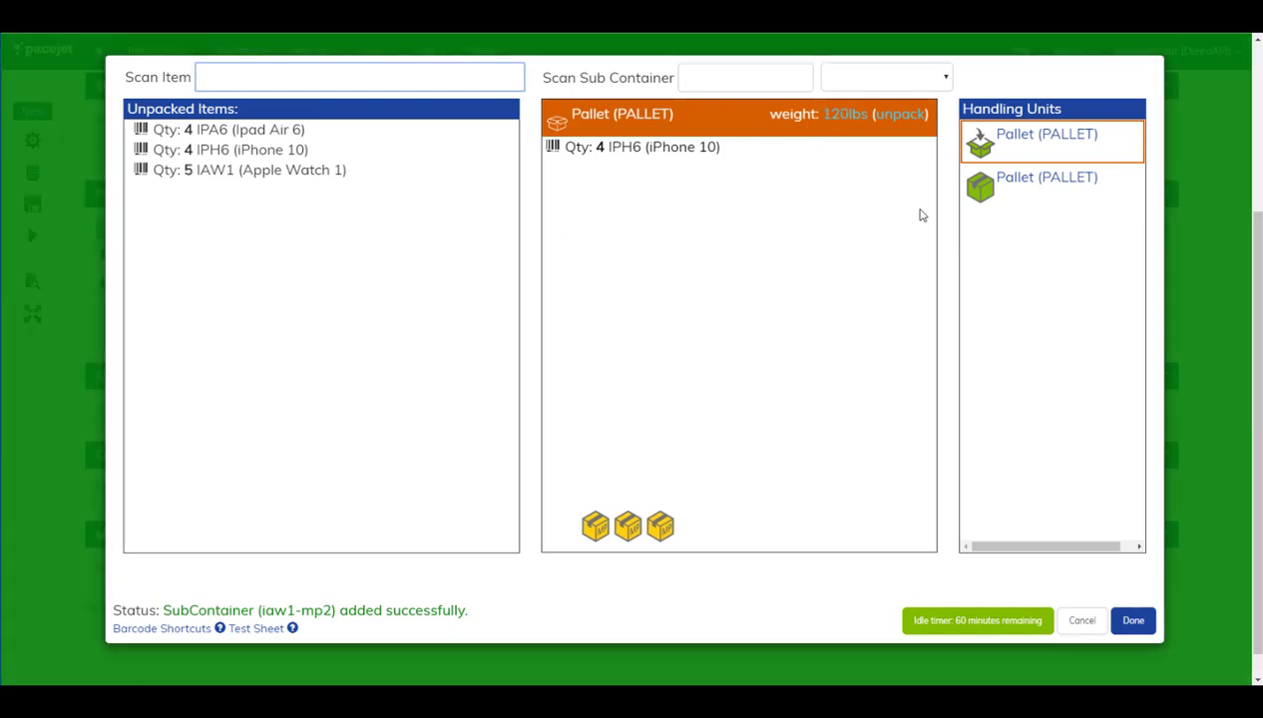
mouse_move(677, 535)
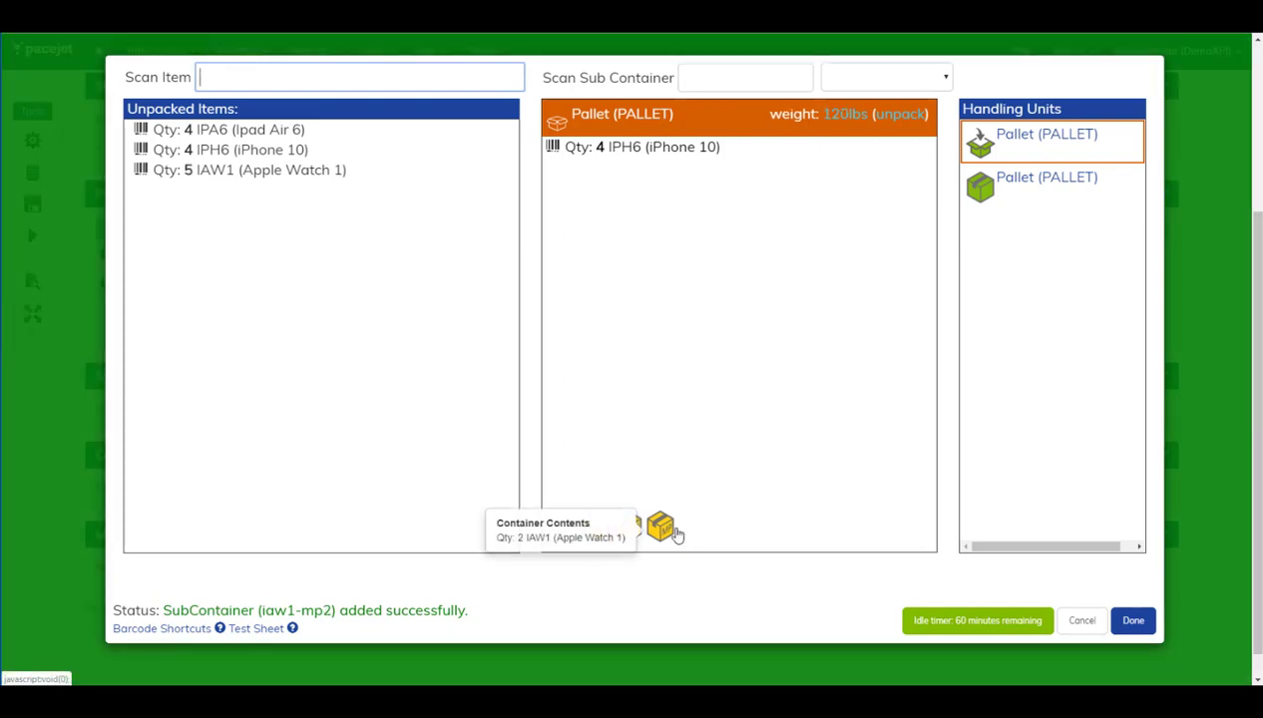
mouse_move(627, 536)
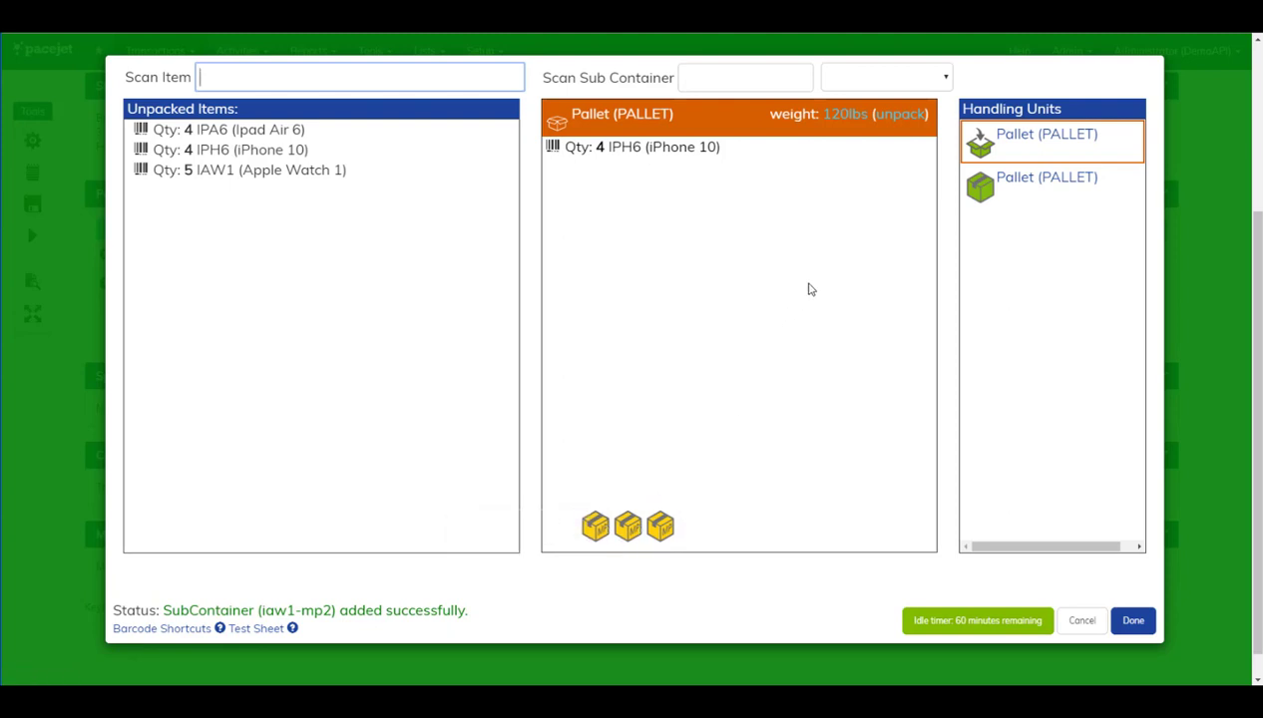
Pack the remaining four iPhone 10 (IPH6) units into the second pallet.
text(iph6)
key(Return)
text(iph6)
key(Return)
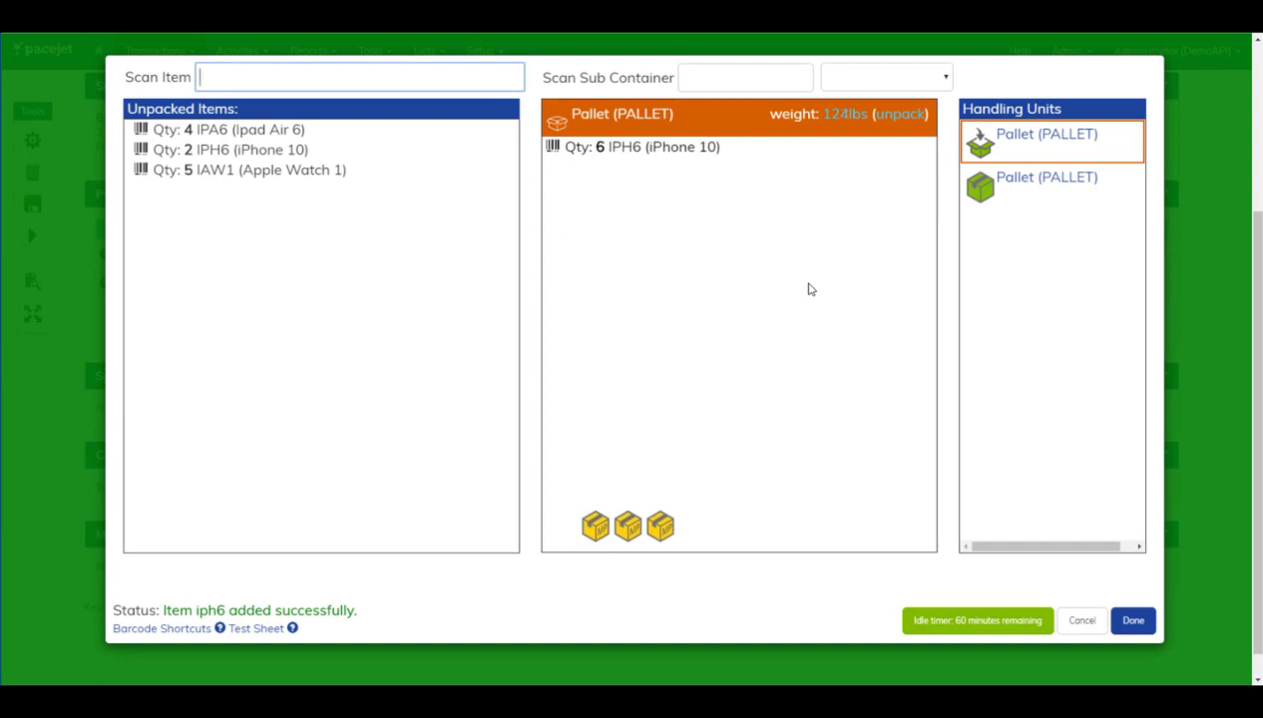
text(IPH6)
key(Return)
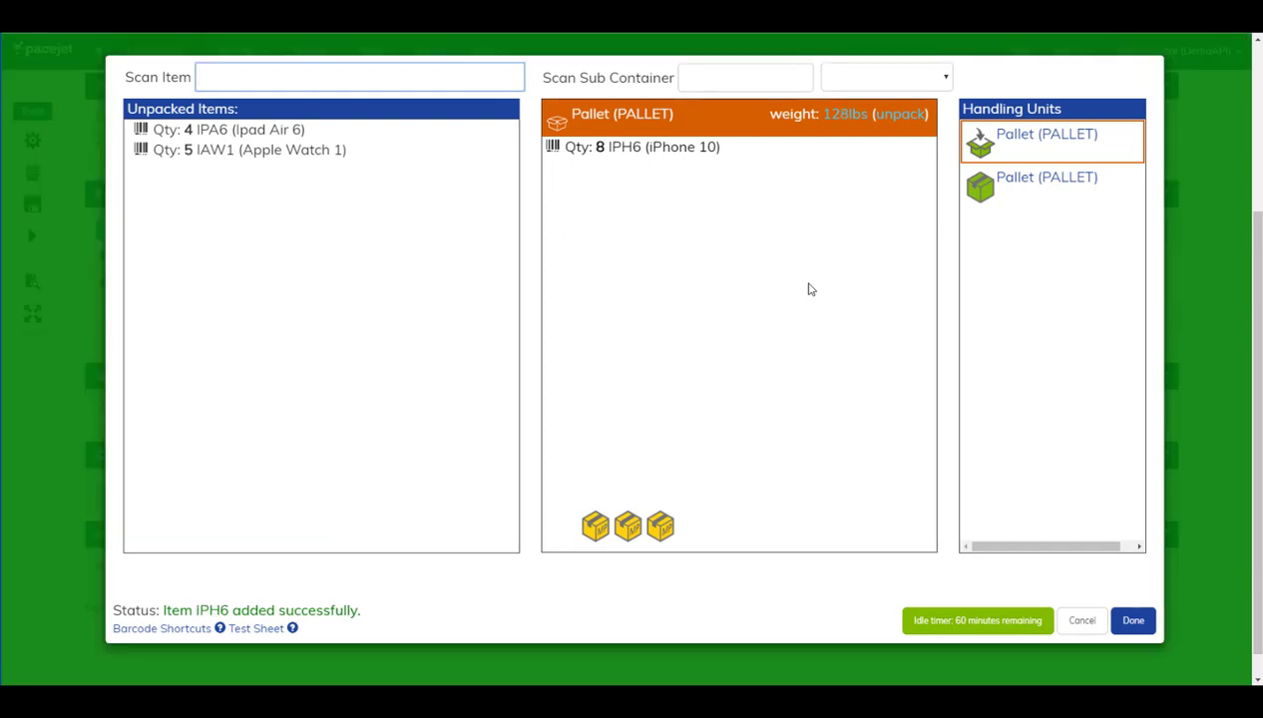
Pack four Ipad Air 6 units (ipa64) with serial numbers 345345, 345123, 1345645 and 445345, and try scanning ipa64 once more.
text(ipa64)
key(Return)
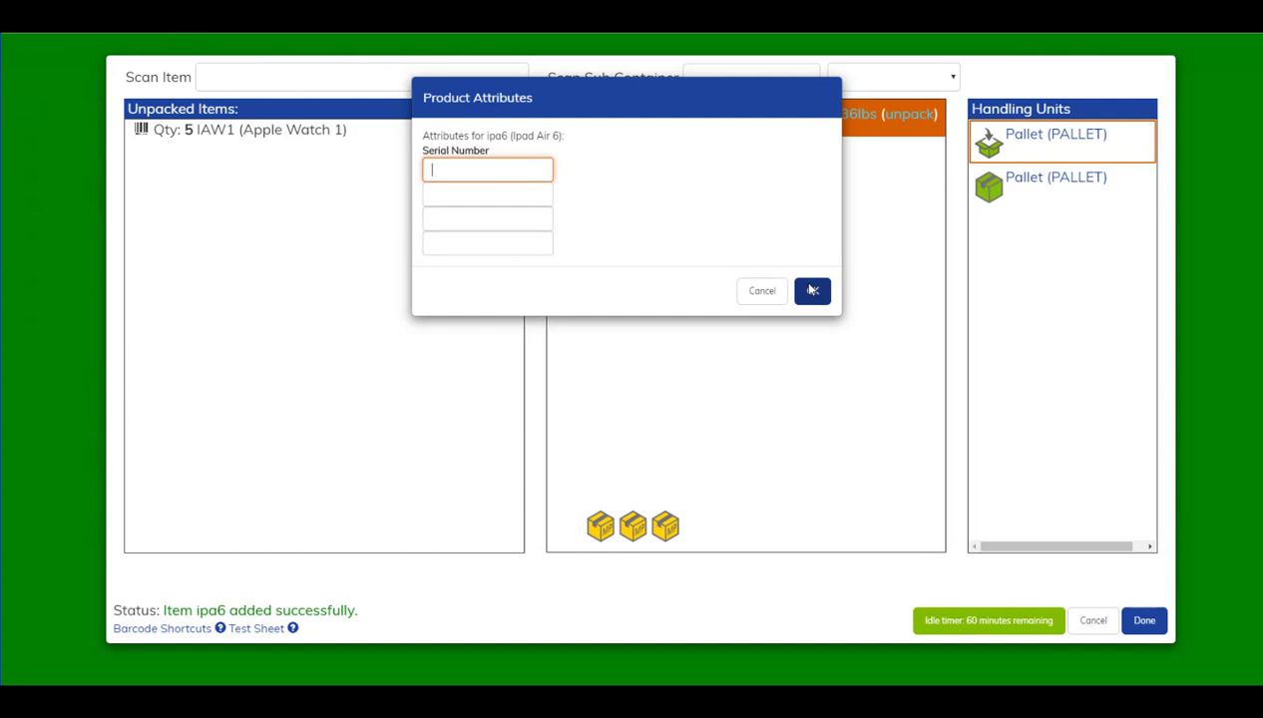
text(345345)
key(Return)
text(345123)
key(Return)
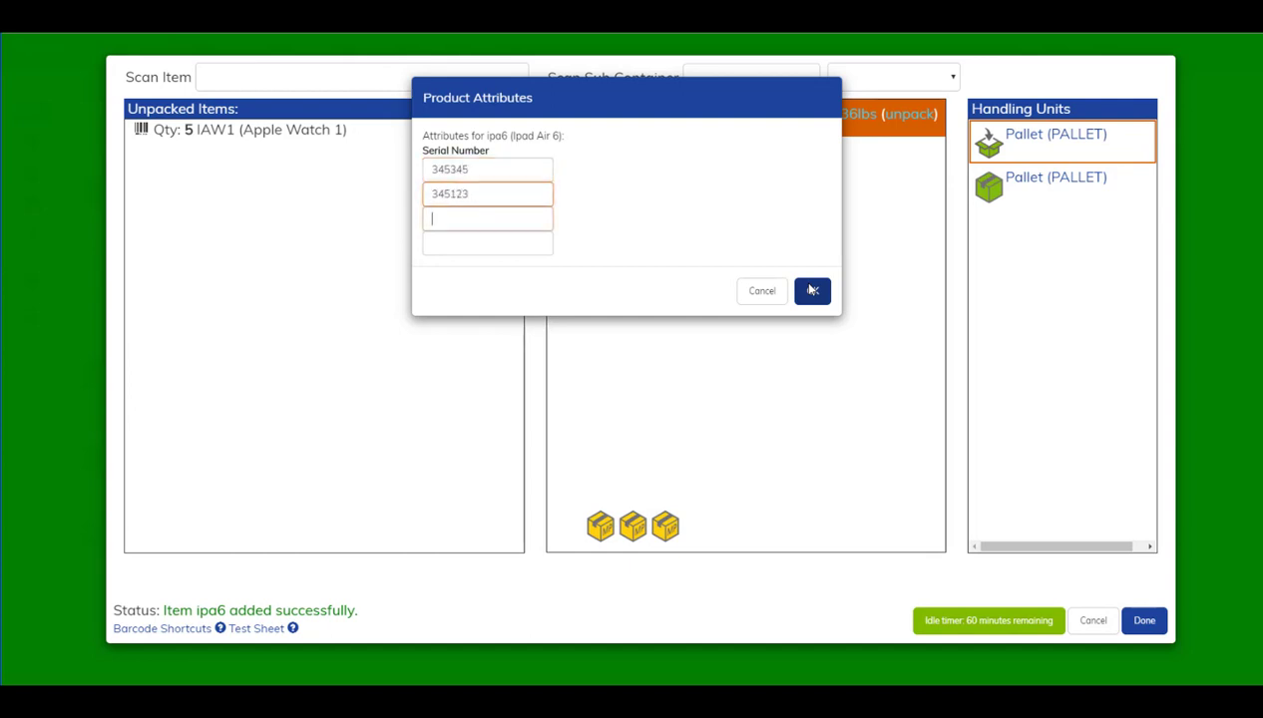
text(1345645)
key(Return)
text(445345)
key(Return)
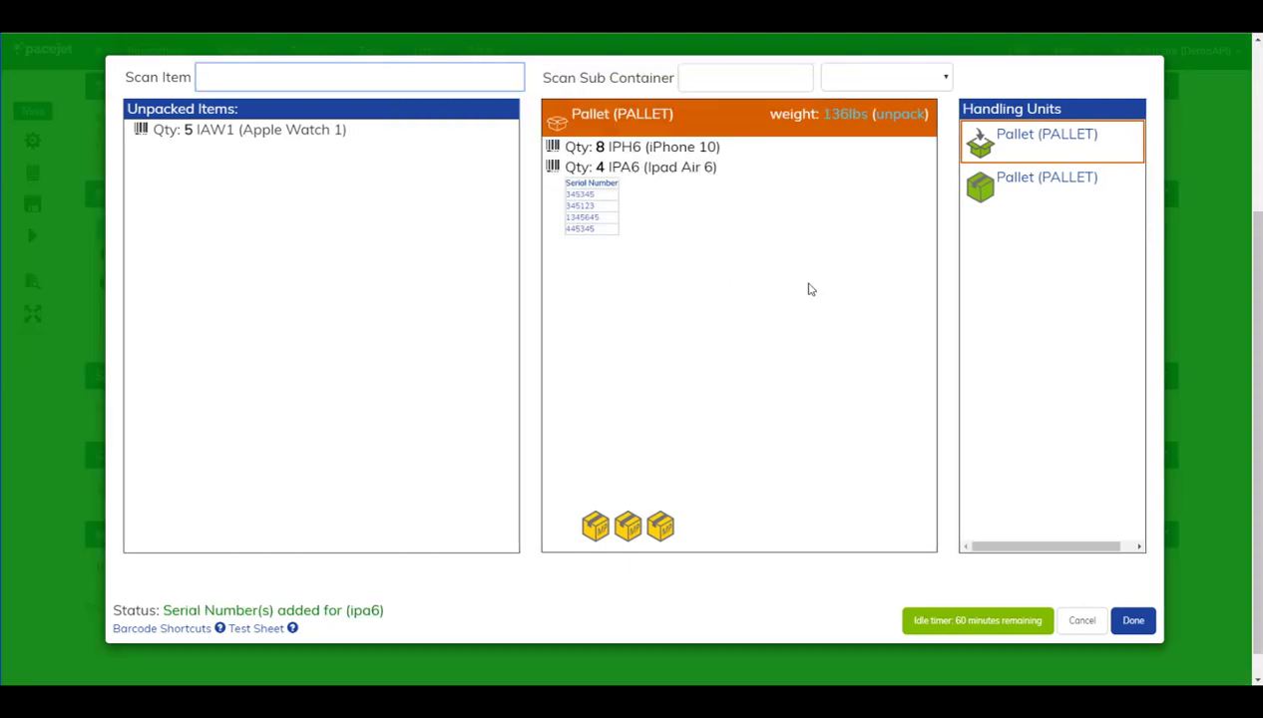
text(ipa64)
key(Return)
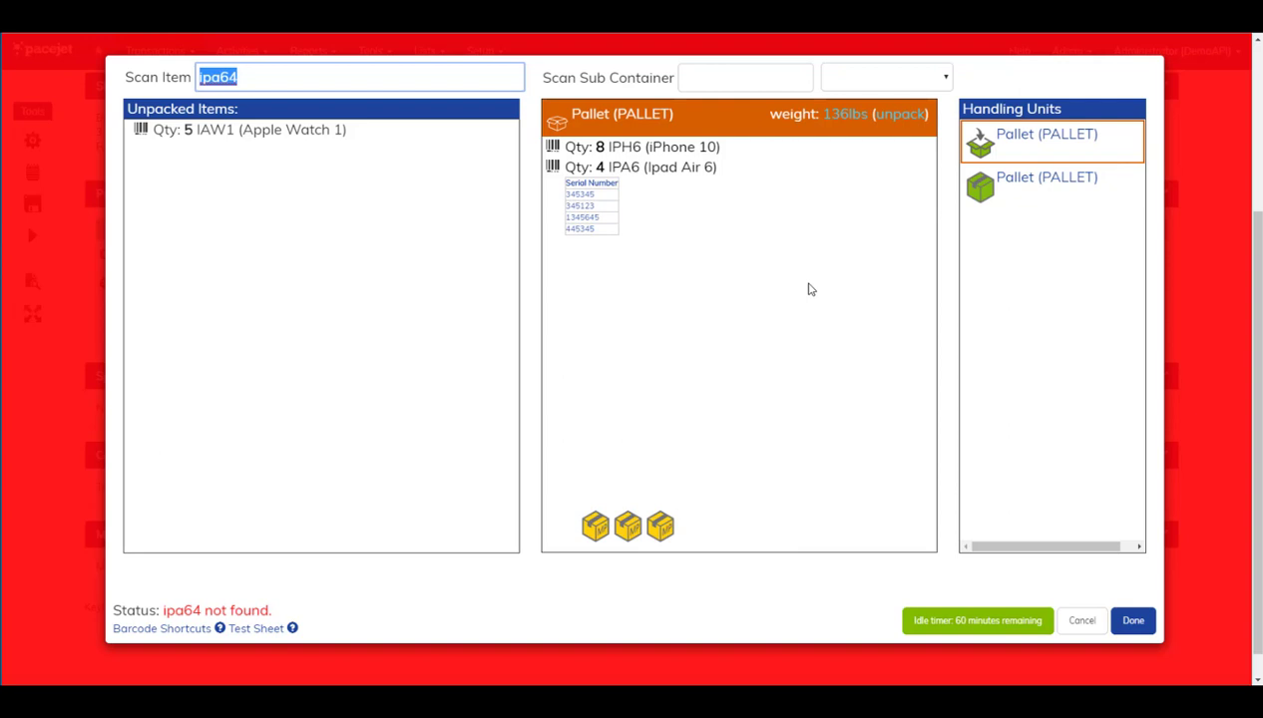
Pack the remaining Apple Watch 1 units as one iaw1-mp4 master pack and one single iaw1 unit.
text(iaw1)
key(Return)
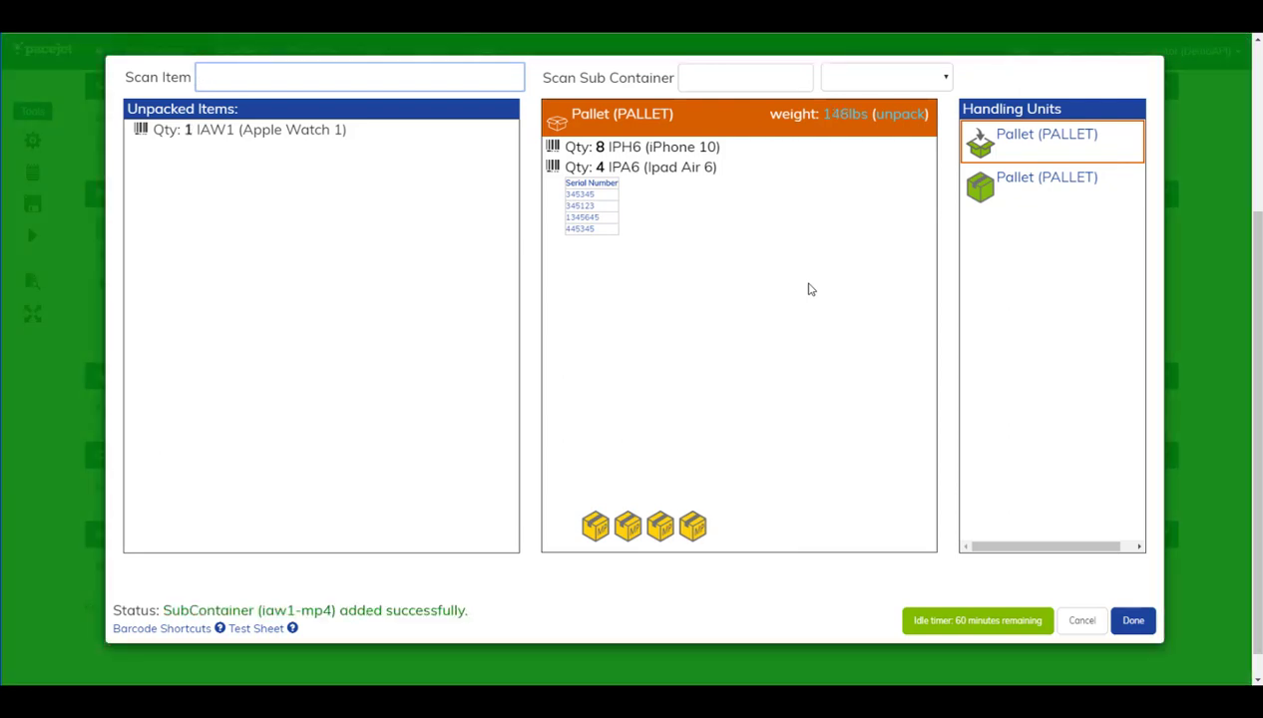
text(iaw1)
key(Return)
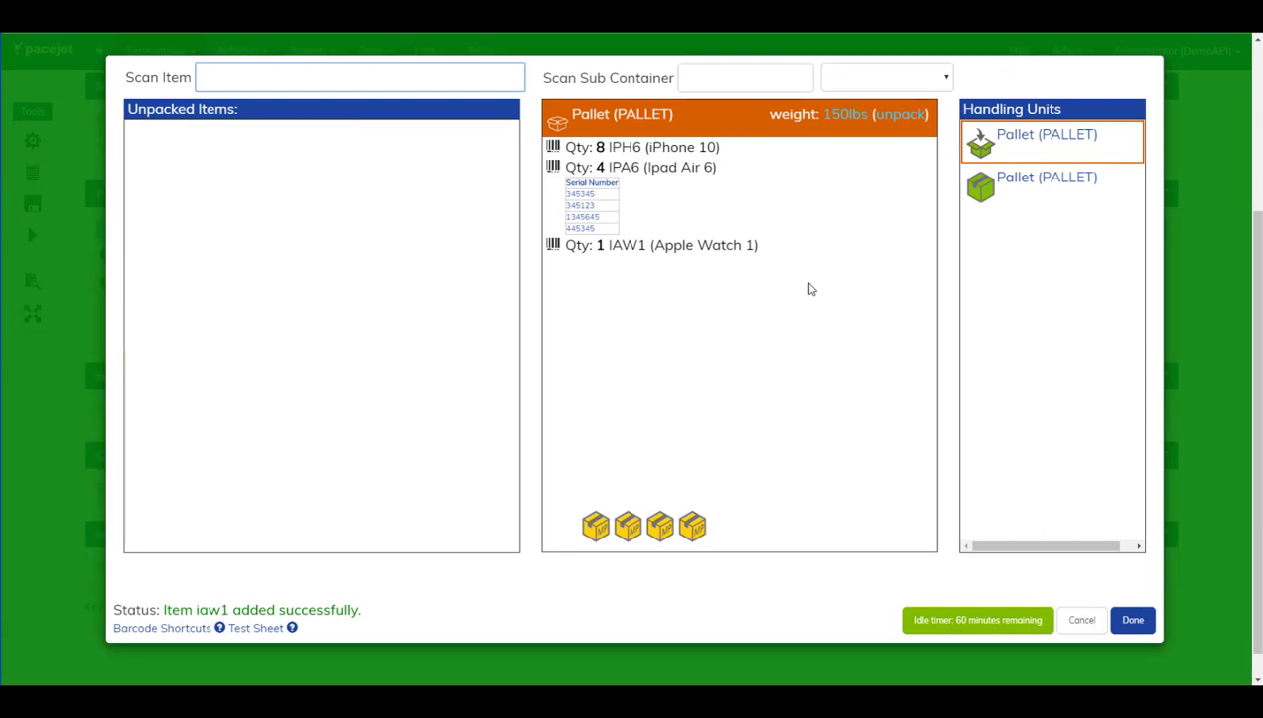
Close the second pallet with the barcode command pjcloselp and finish the scan session with PJCSDONE.
text(pjcloselp)
key(Return)
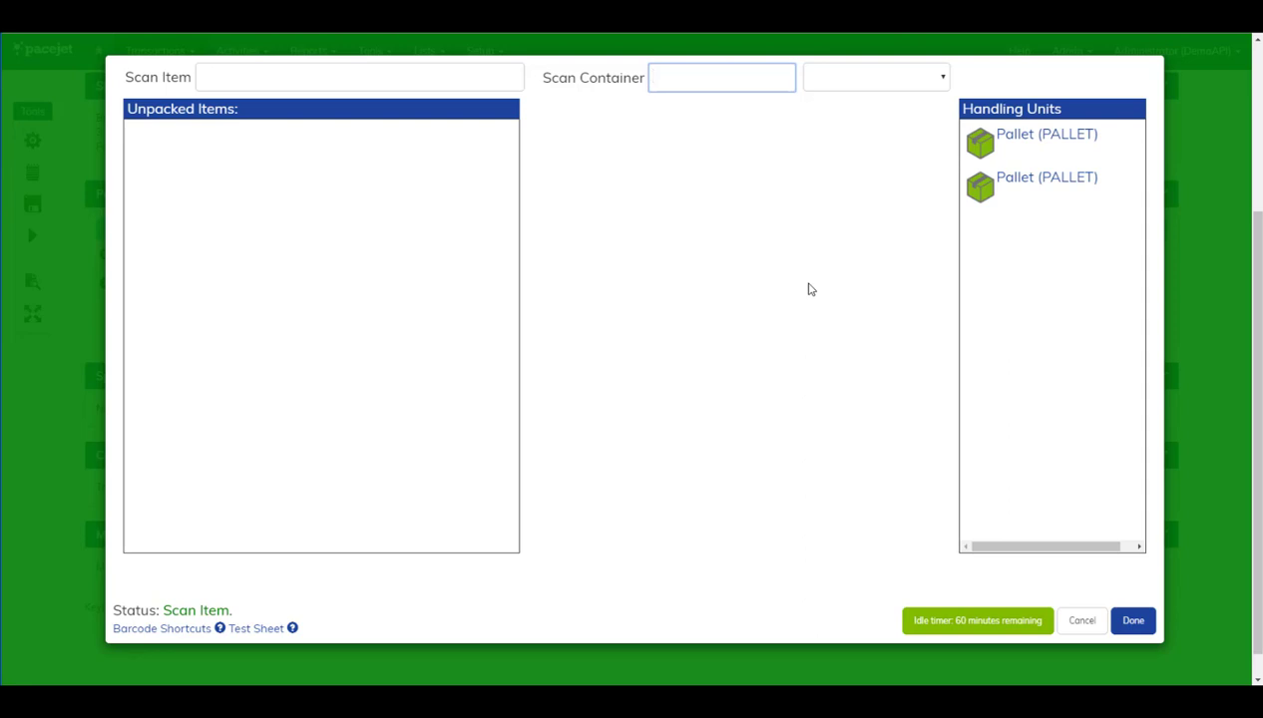
mouse_move(995, 142)
text(PJCSDONE)
key(Return)
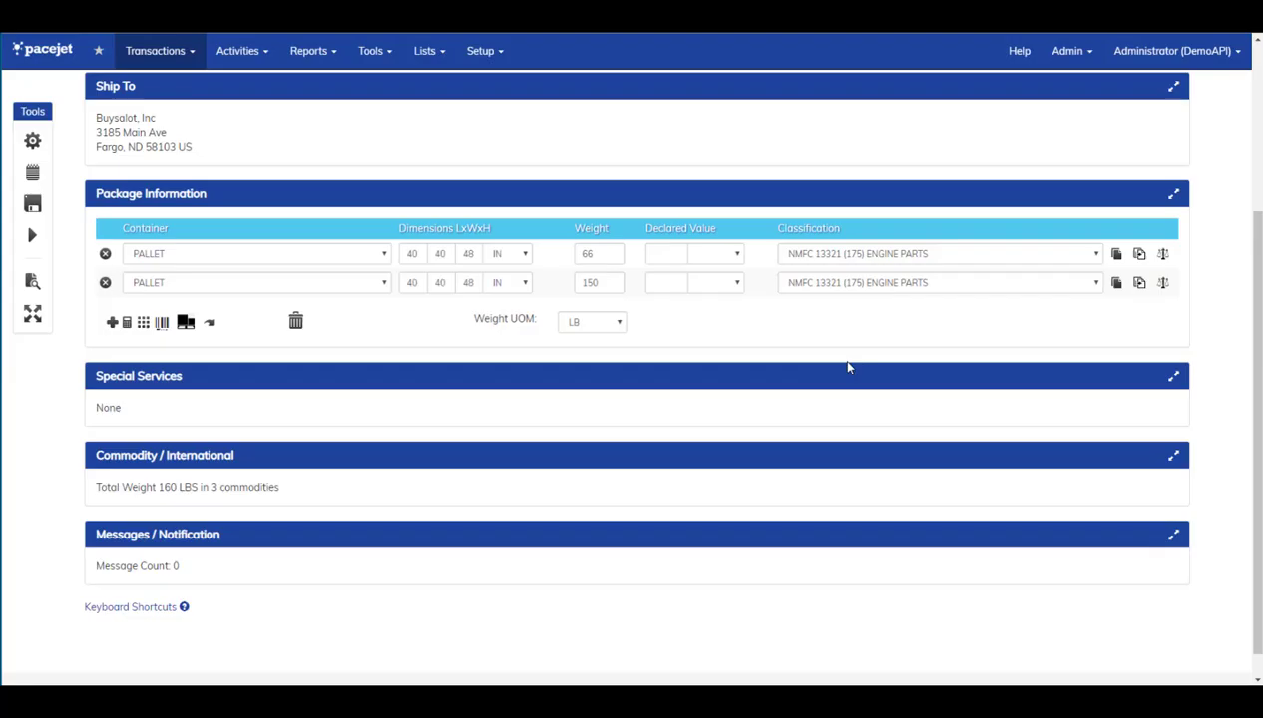